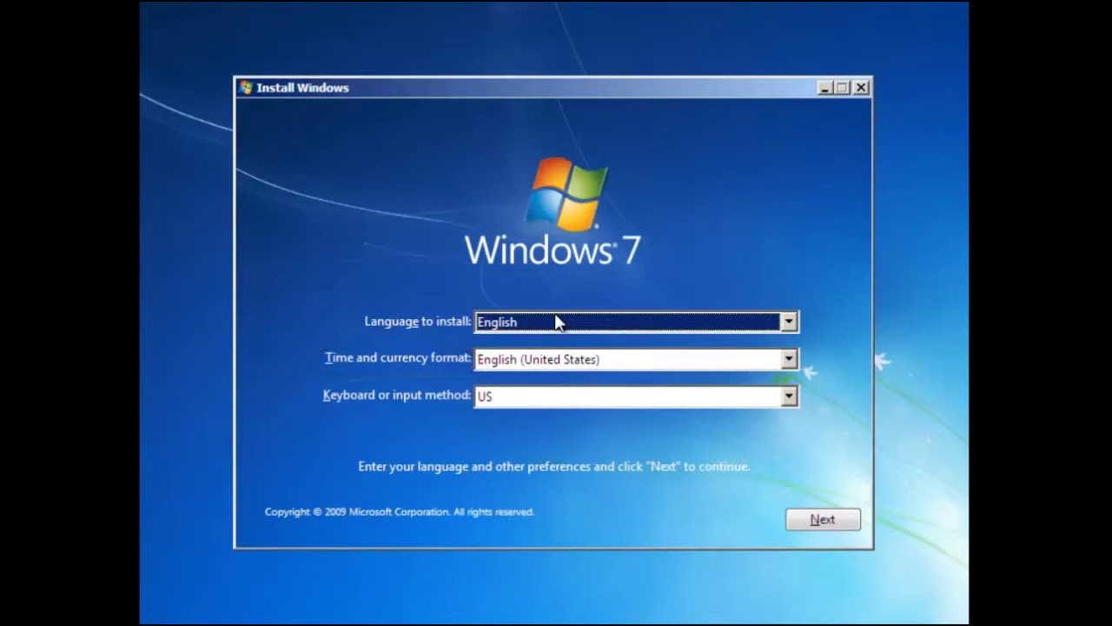
Set the time and currency format to English (United Kingdom), switching the keyboard to United Kingdom
left_click(788, 359)
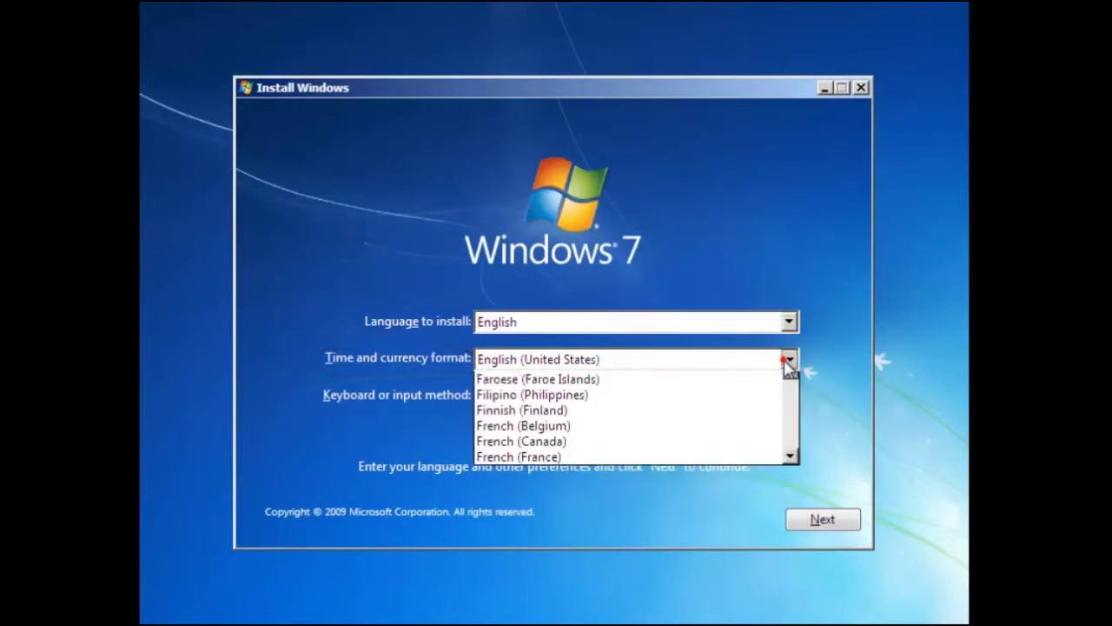
left_click(789, 380)
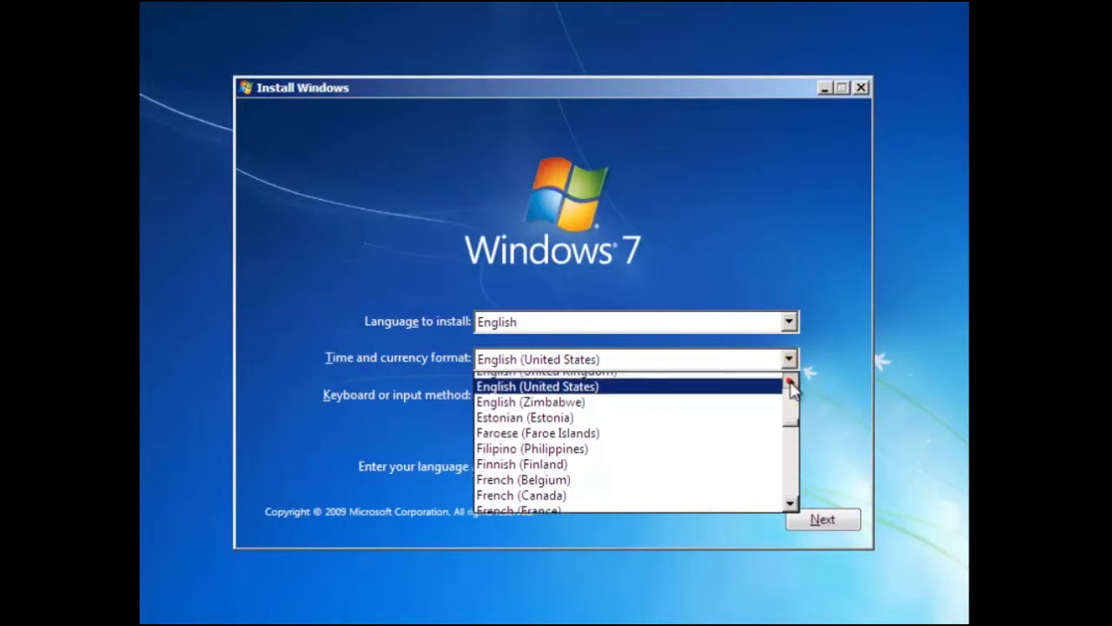
left_click(740, 380)
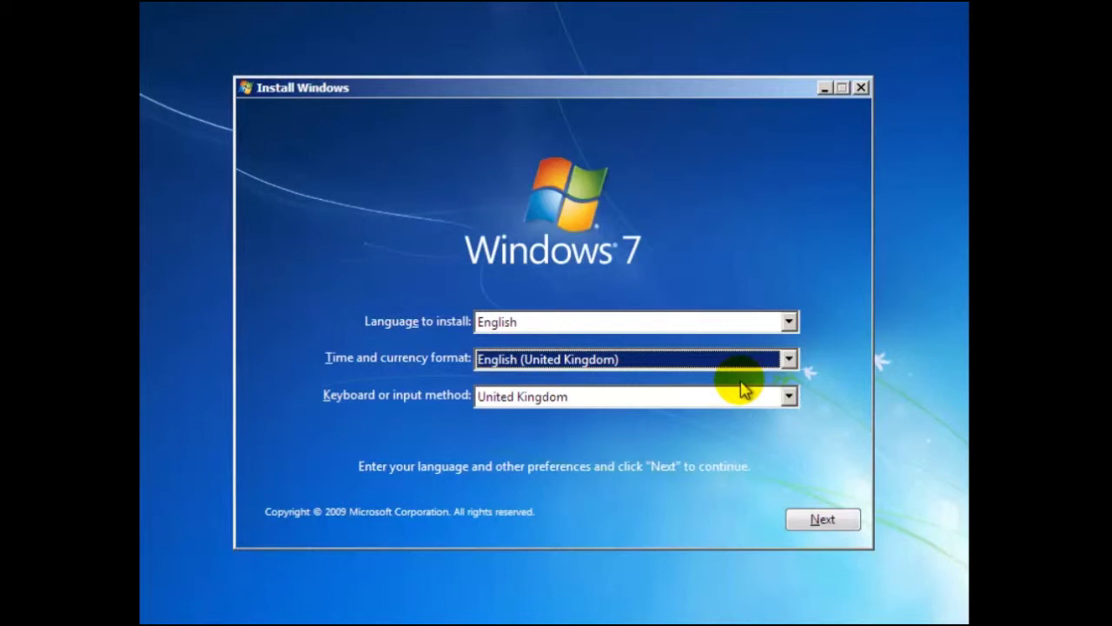
Confirm the UK language preferences and launch the Windows 7 installation with Install now
left_click(834, 522)
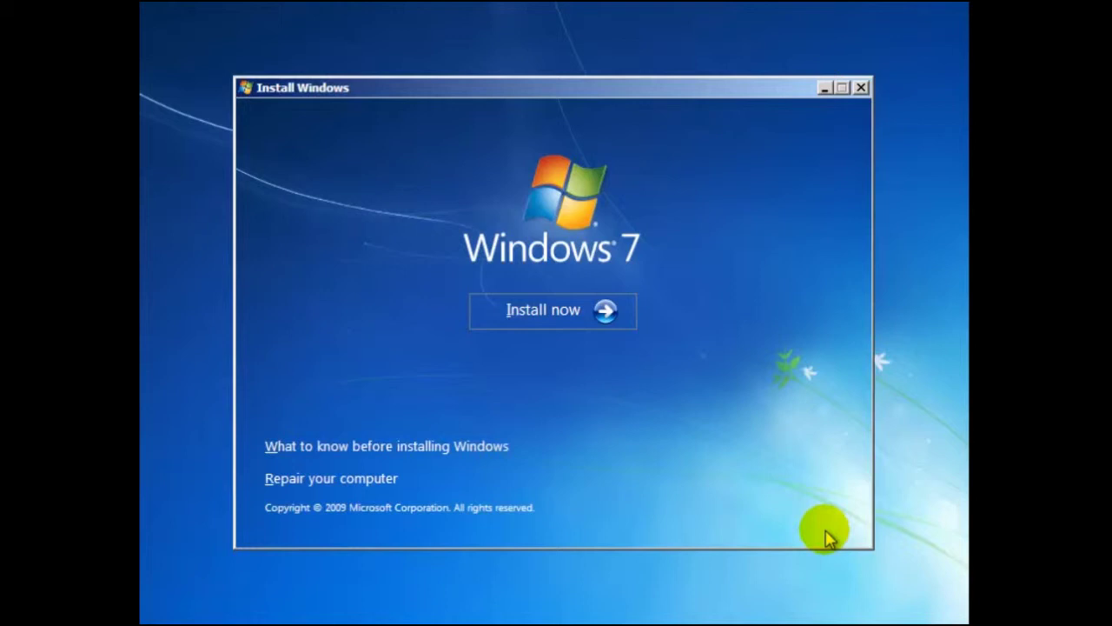
left_click(552, 311)
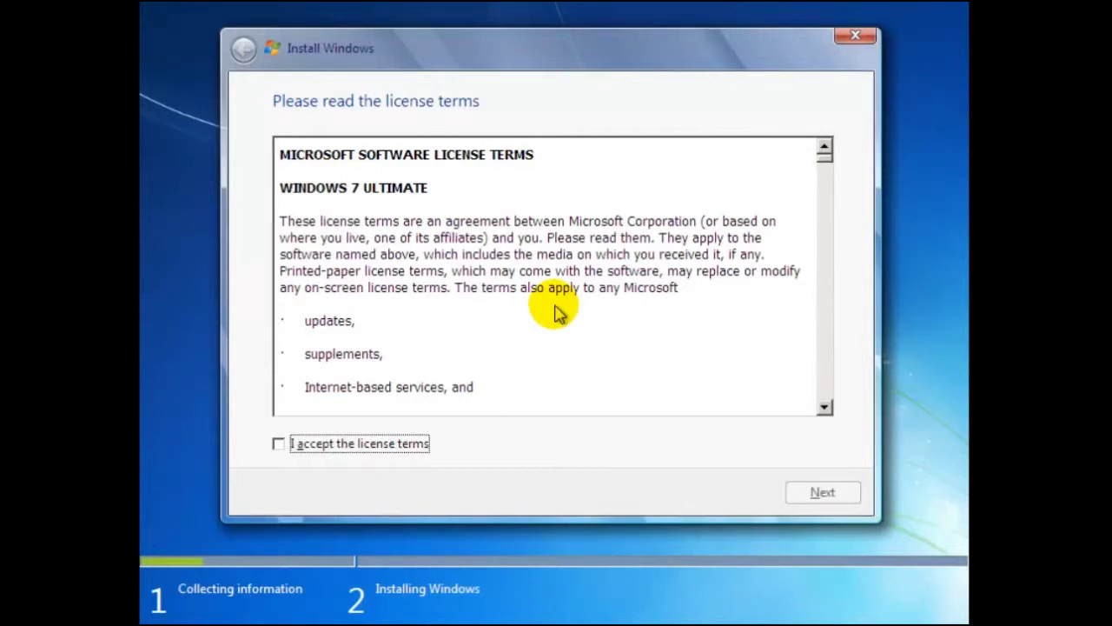
Accept the Windows 7 Ultimate license terms and continue to the installation type choice
left_click(278, 444)
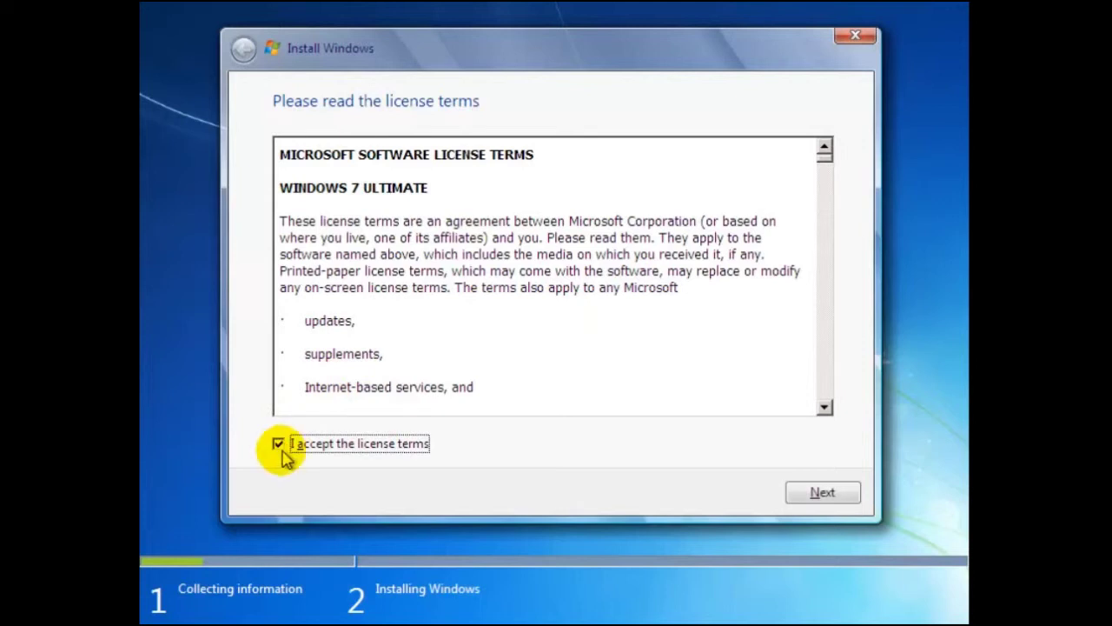
left_click(824, 492)
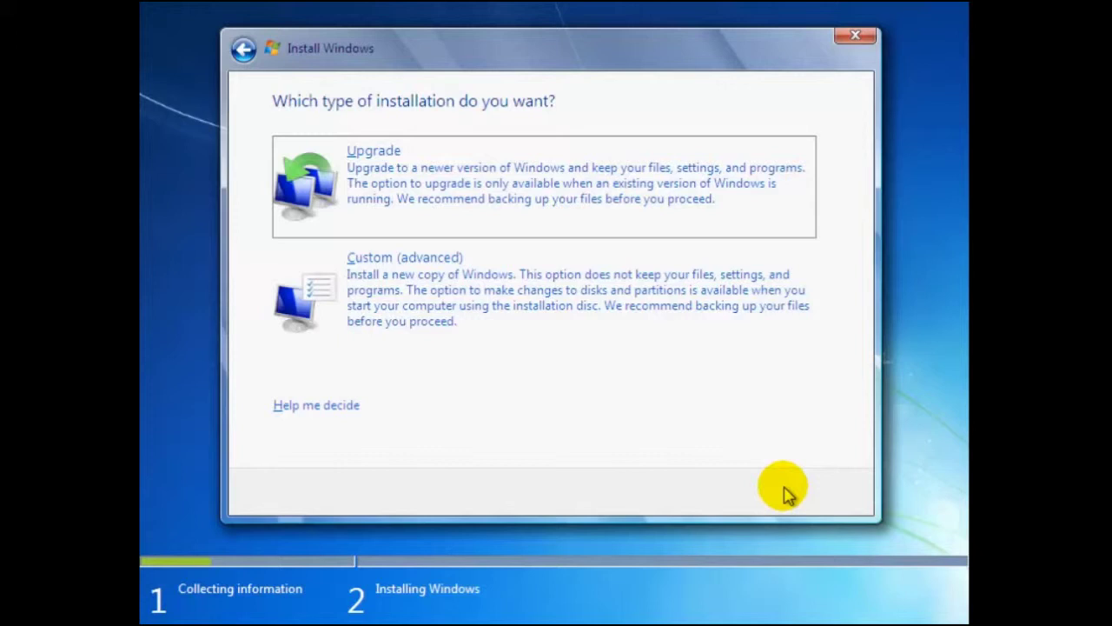
Choose Custom (advanced) installation and install onto Disk 0's 25.0 GB unallocated space
left_click(458, 292)
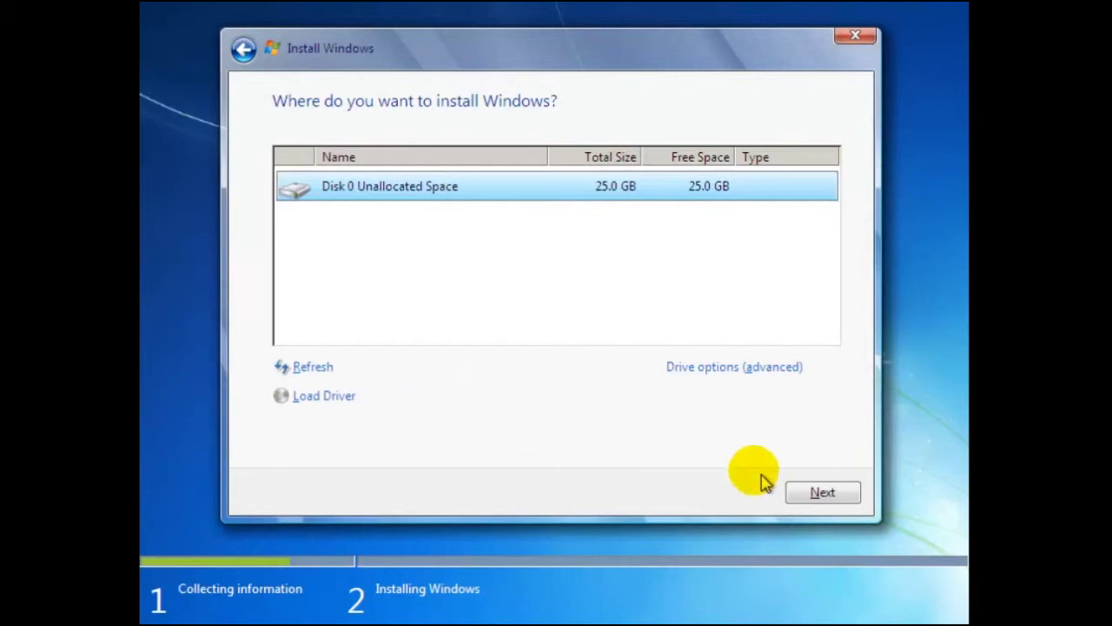
left_click(831, 495)
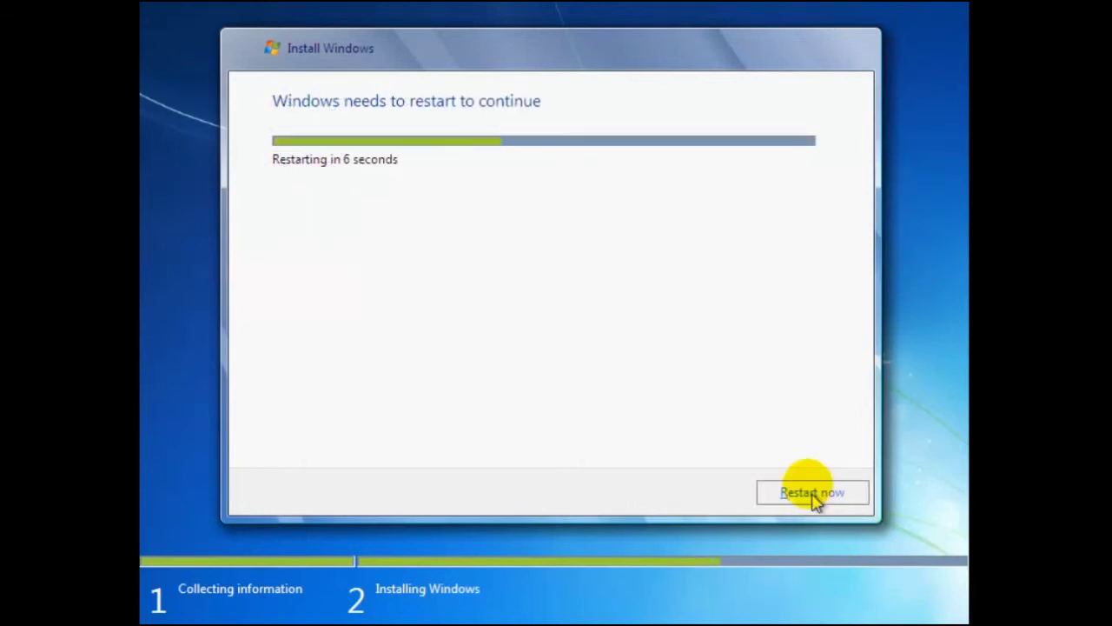
Restart the computer right away once Windows finishes installing
left_click(809, 492)
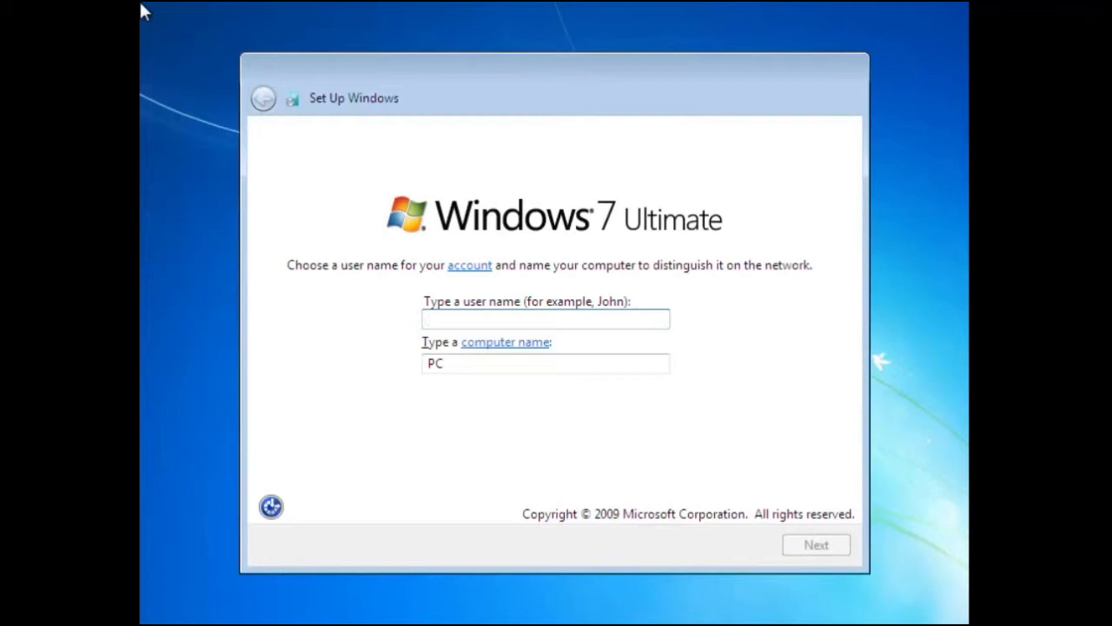
Enter user name Dave, keeping the computer name Dave-PC
type("D")
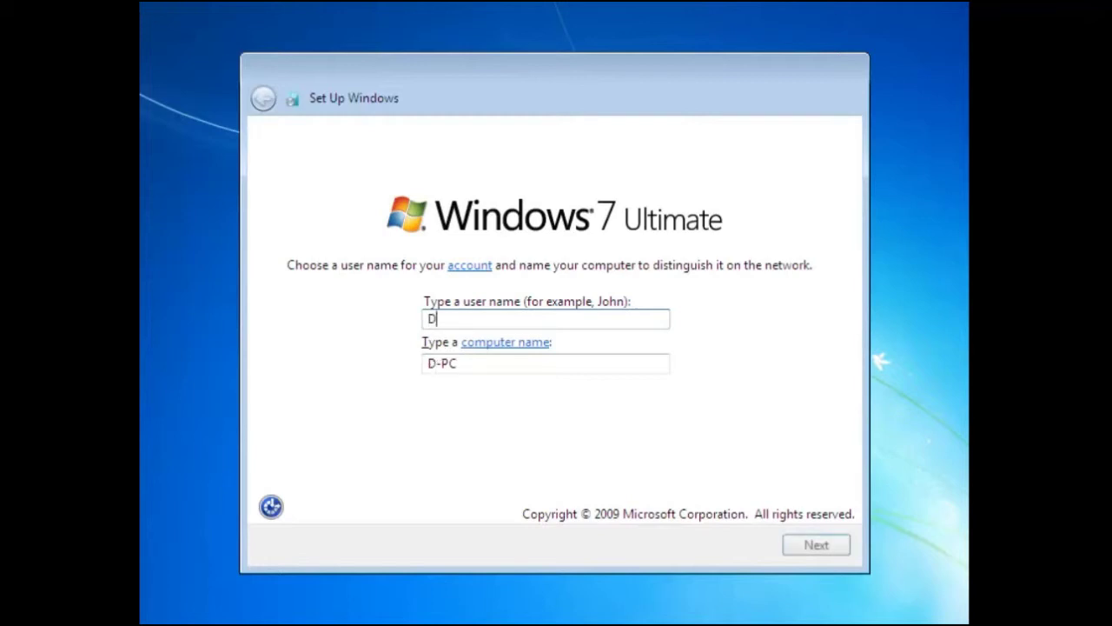
type("ave")
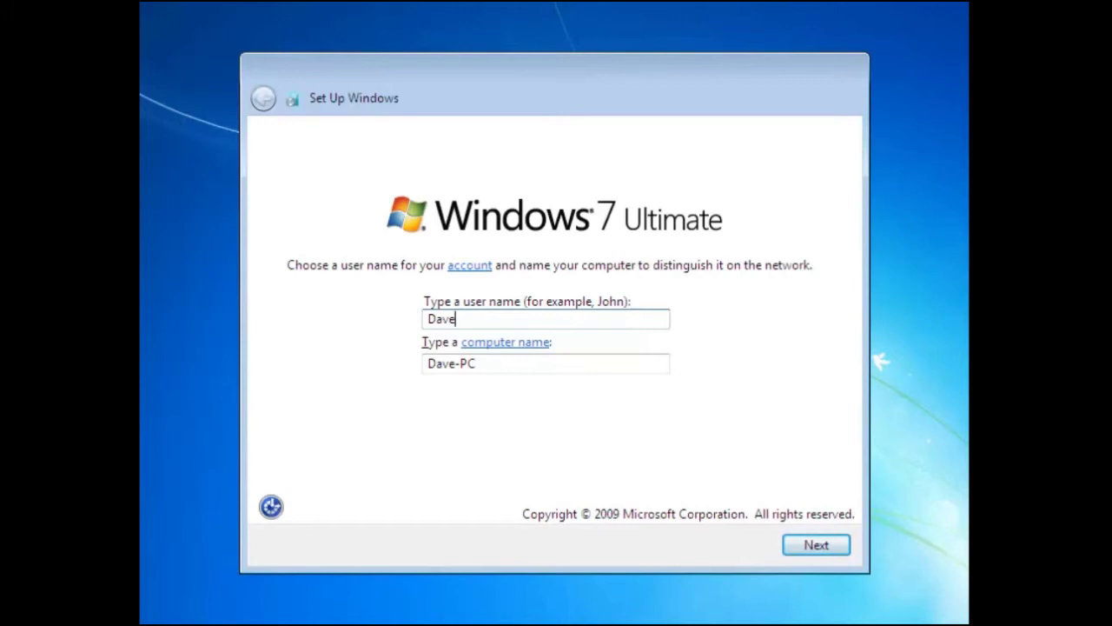
left_click(812, 549)
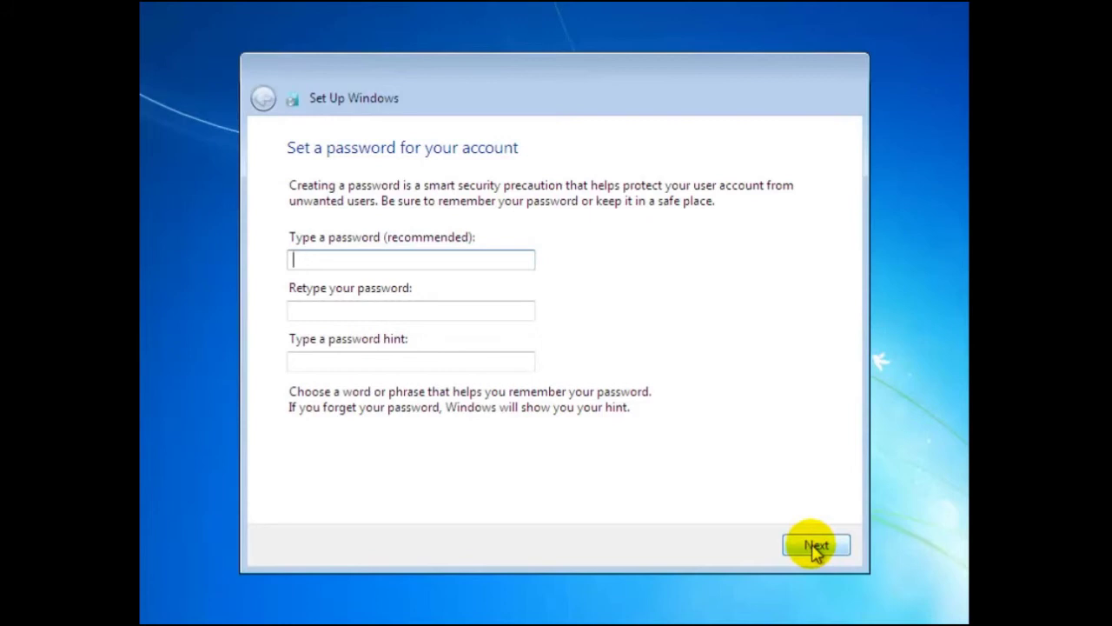
Leave the password and product key blank, with automatic online activation turned off
left_click(815, 547)
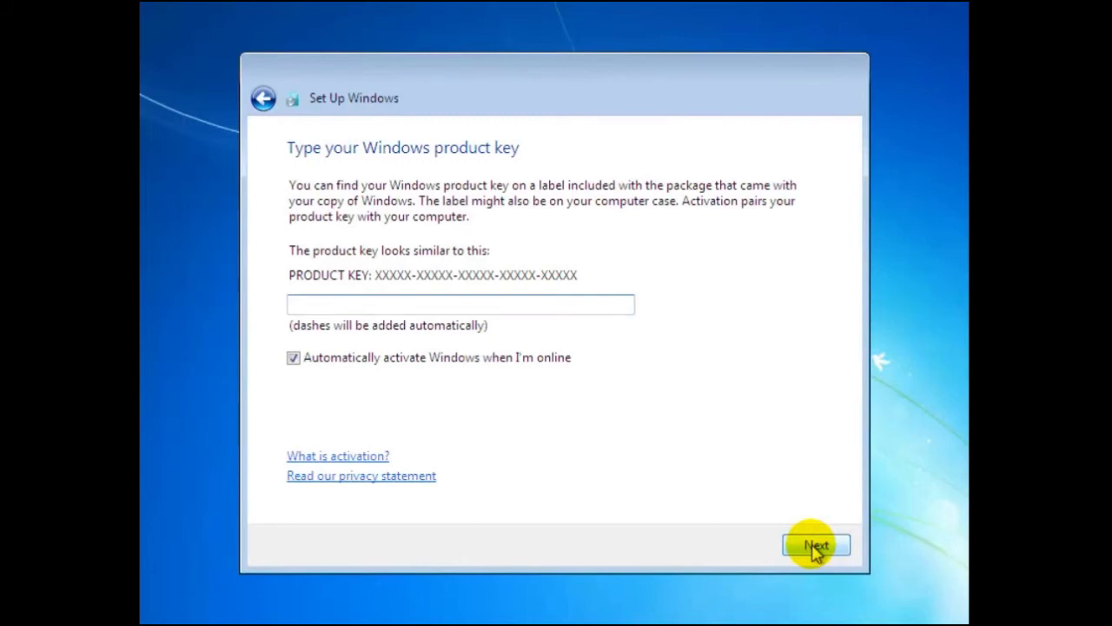
left_click(293, 357)
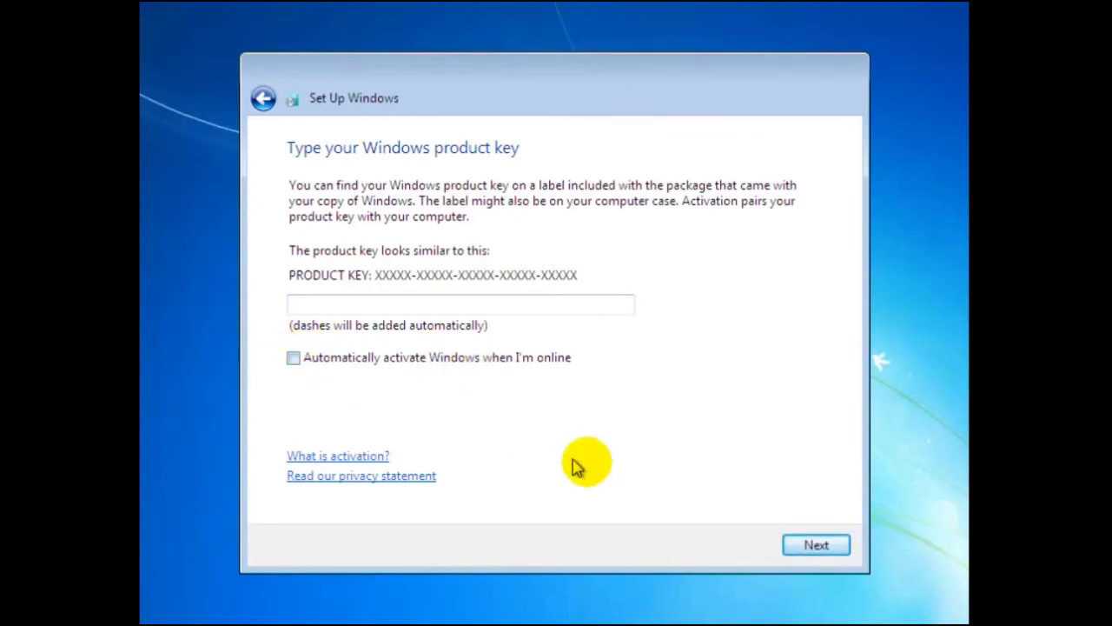
left_click(815, 547)
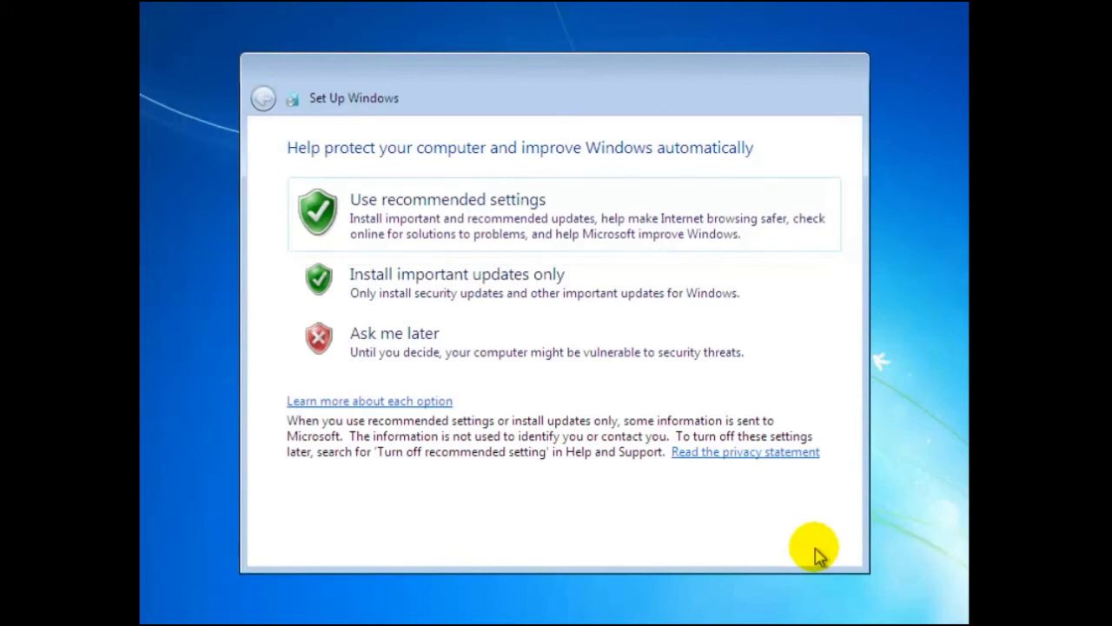
Choose Ask me later for updates, keep the UTC Dublin/London time zone, and pick Work network
left_click(359, 337)
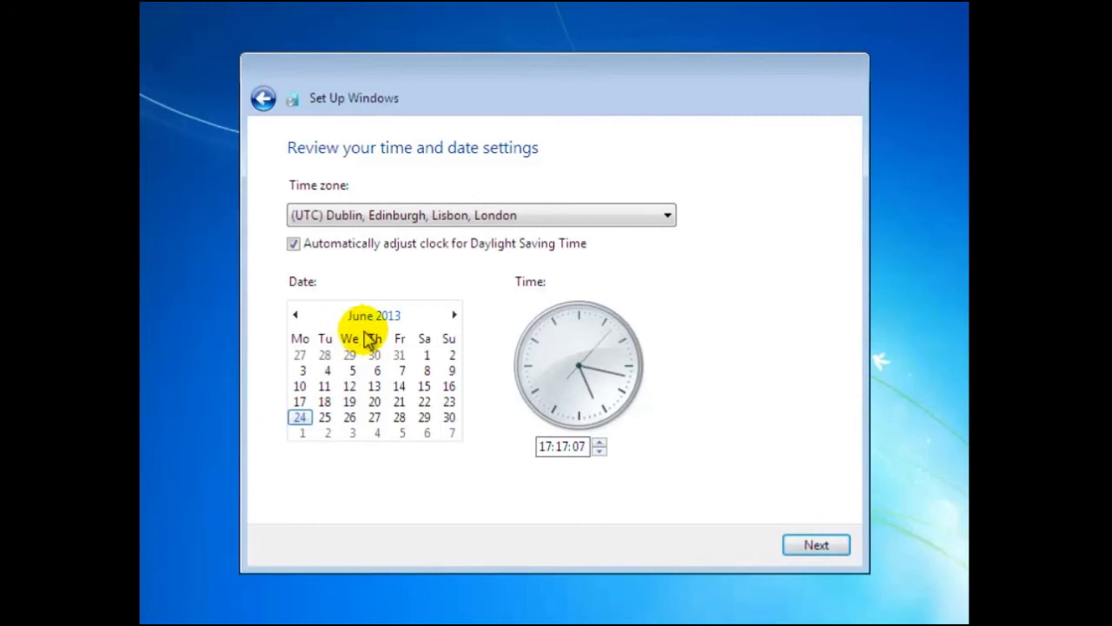
left_click(816, 542)
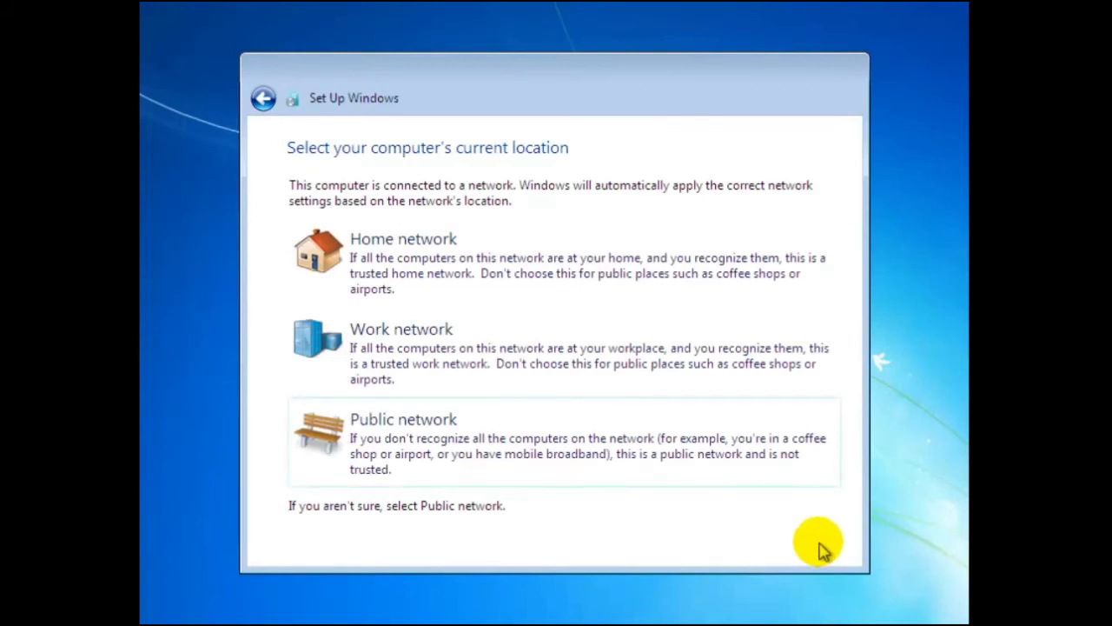
left_click(416, 346)
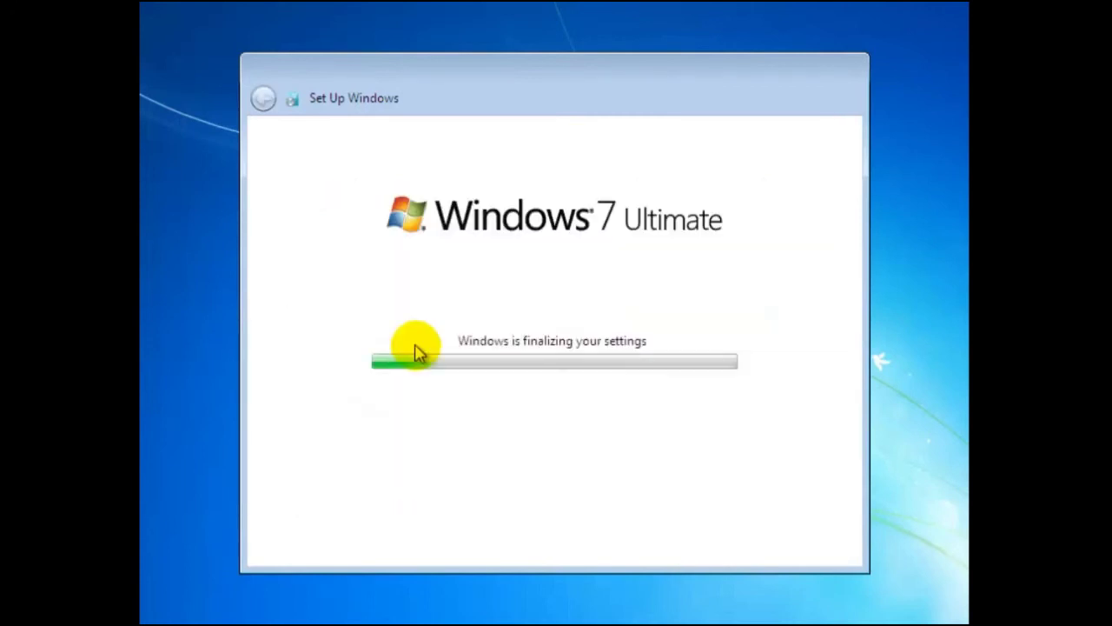